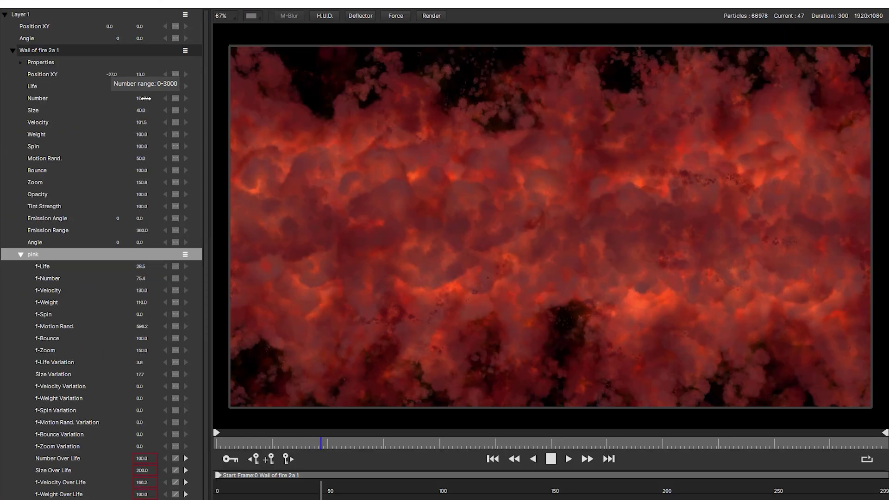
Select the Wall of fire 2a emitter's Number property, currently 681.9, for editing
left_click(120, 103)
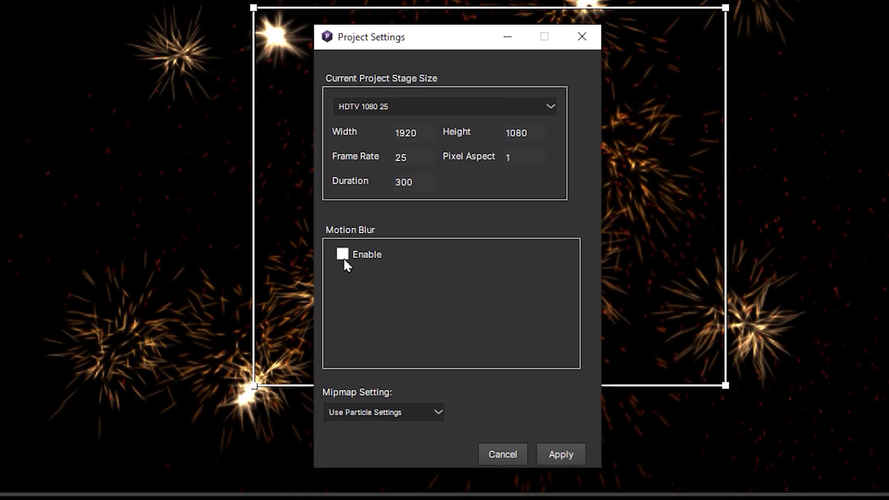
Enable project motion blur in Project Settings and apply it
left_click(342, 254)
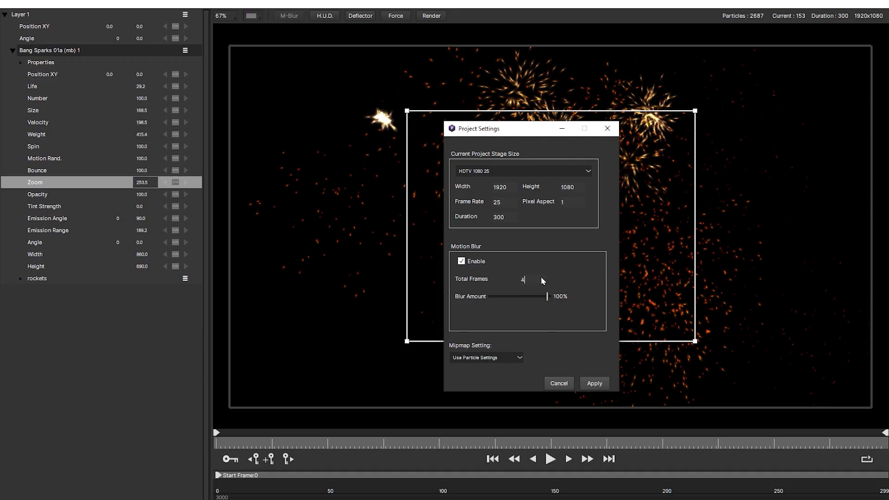
left_click(594, 386)
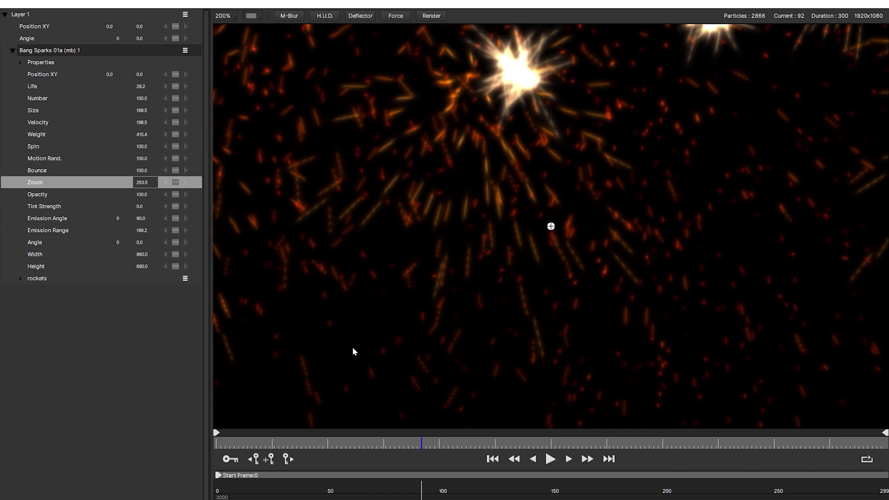
left_click_drag(351, 351, 500, 198)
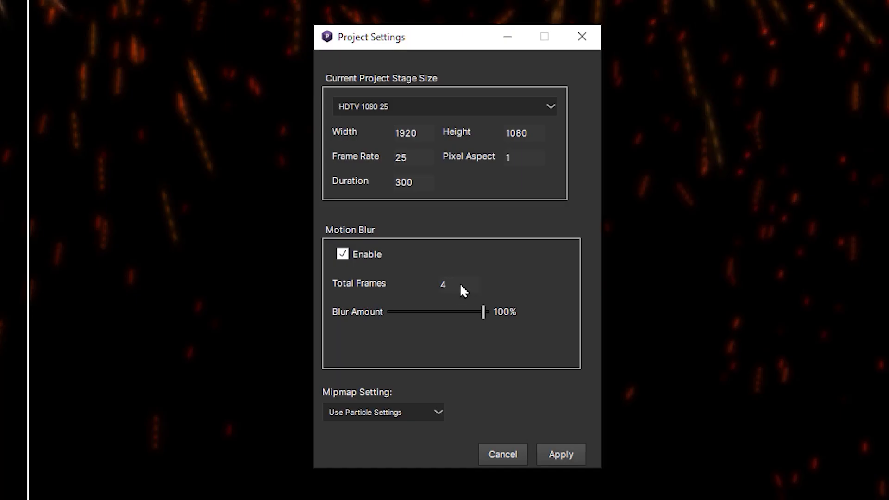
Raise the motion blur Total Frames from 4 to 8 and apply
type("8")
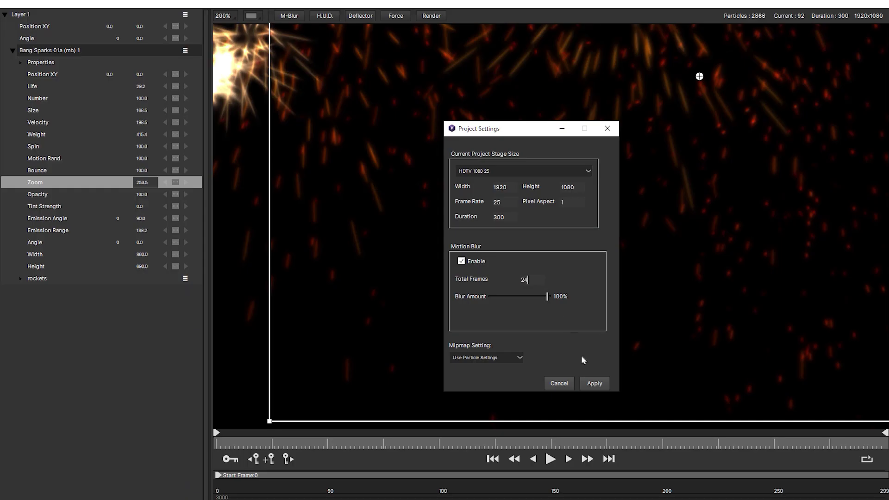
double_click(530, 281)
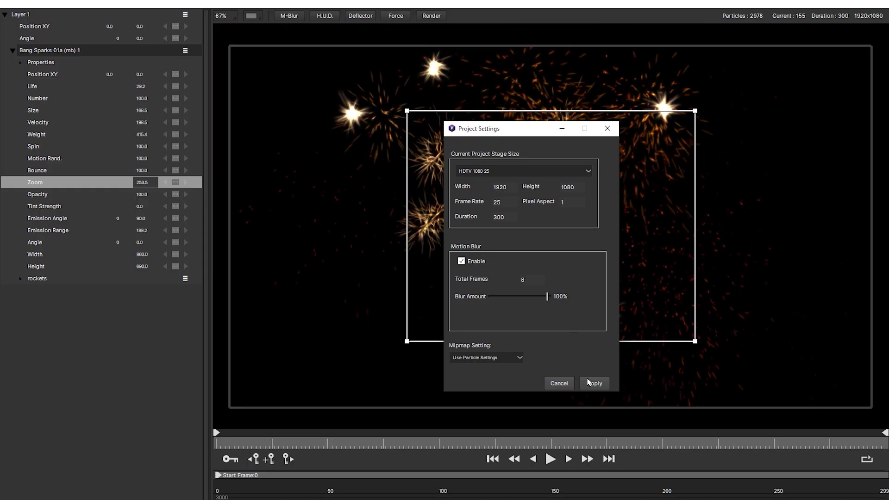
left_click(594, 383)
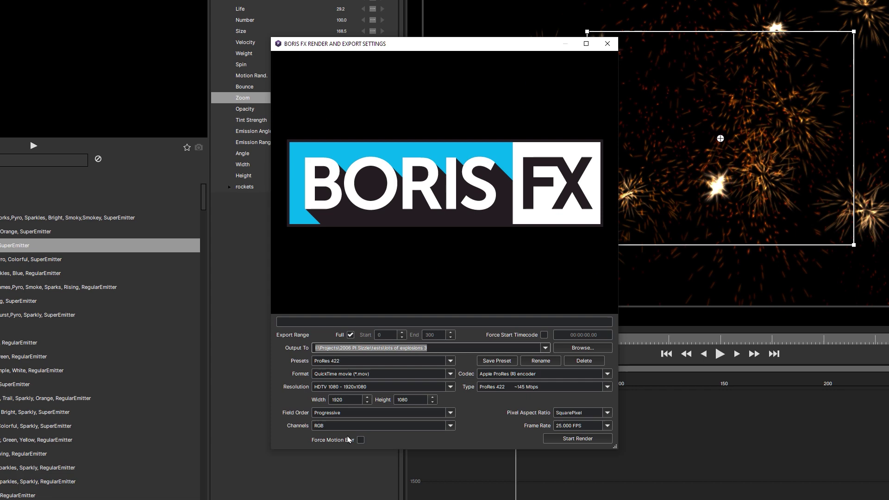
Tick Force Motion Blur in the Render and Export Settings
left_click(361, 439)
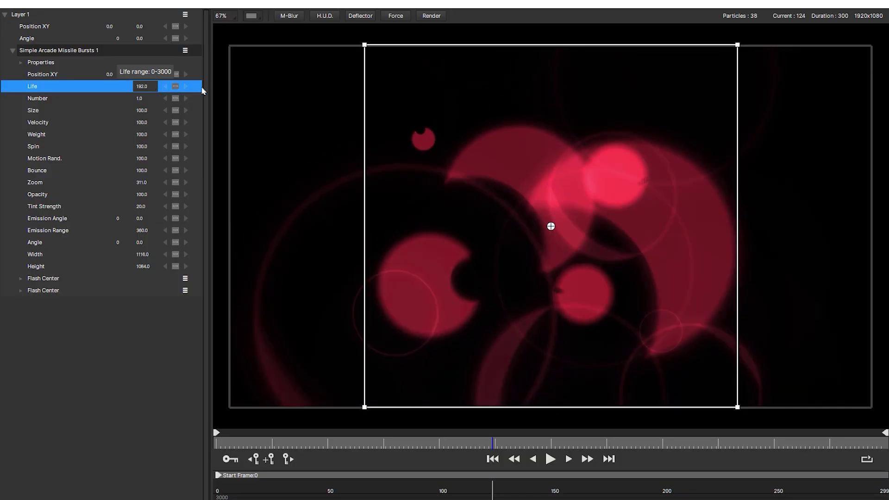
Lower the missile bursts' Flash Center particle Life to 33 and preview it
left_click_drag(202, 91, 236, 109)
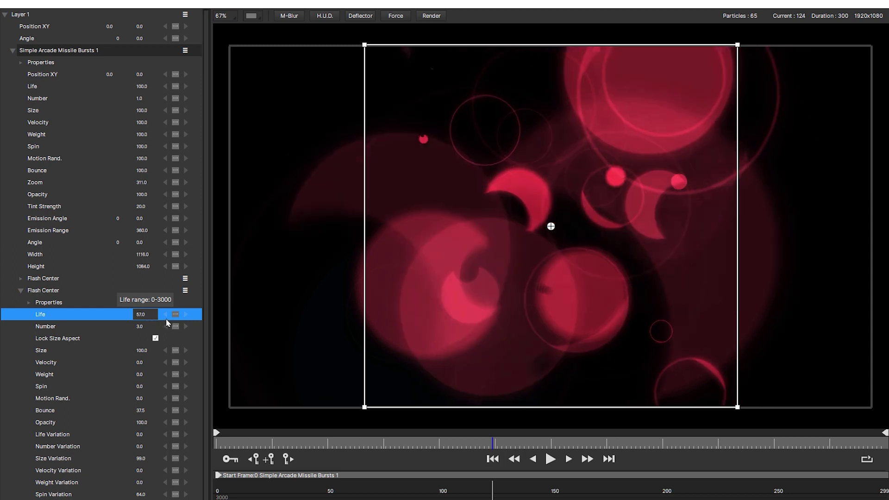
left_click_drag(169, 322, 148, 322)
left_click(550, 458)
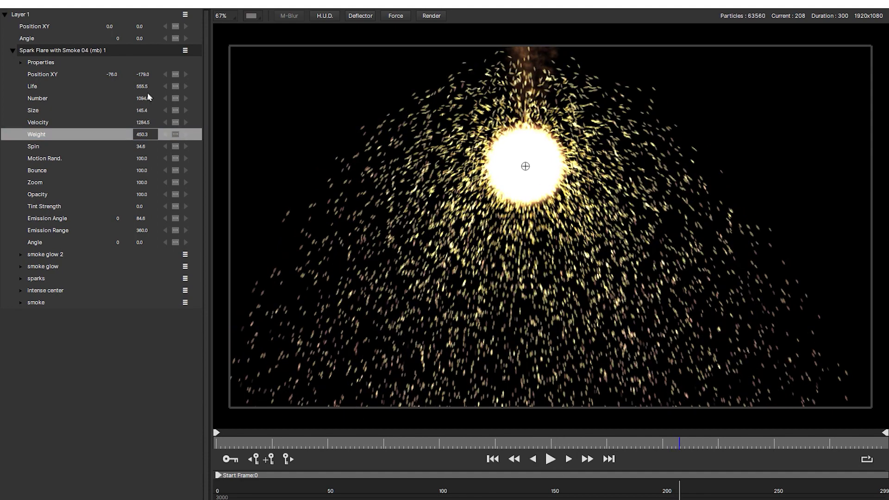
Cut Spark Flare with Smoke 04's particle Life to 244 and preview the shorter sparks
left_click_drag(139, 87, 122, 89)
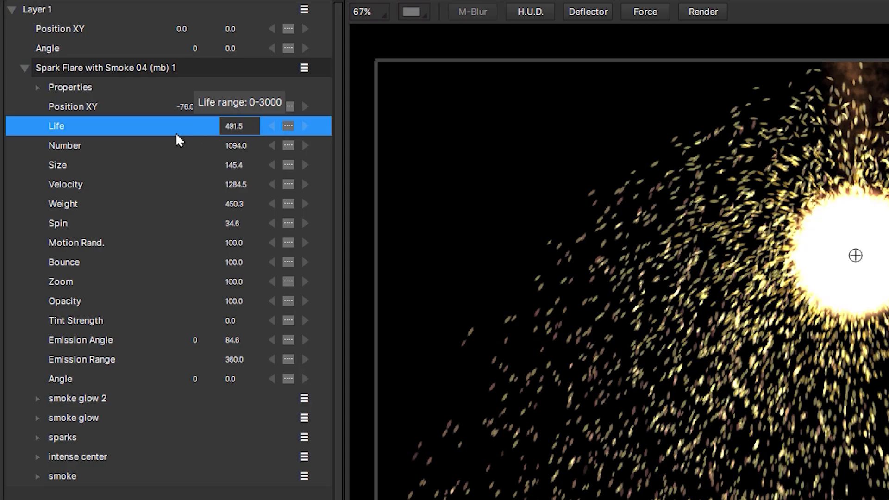
left_click_drag(126, 133, 111, 134)
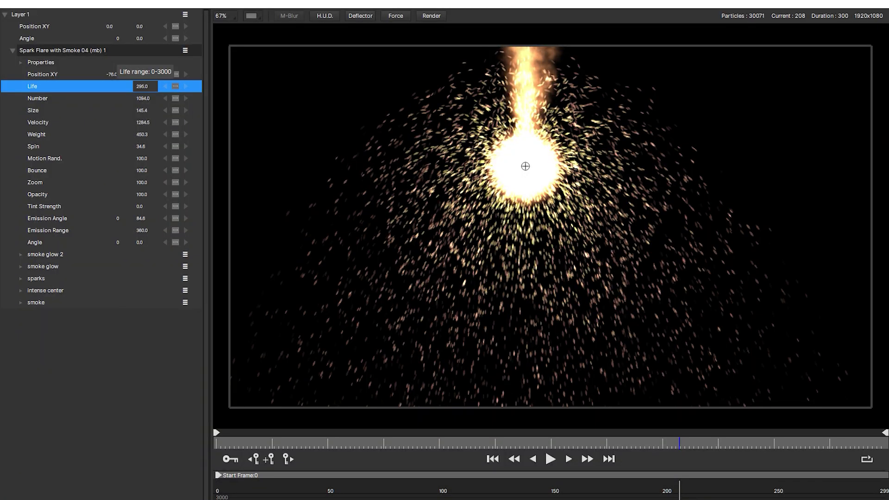
left_click(551, 460)
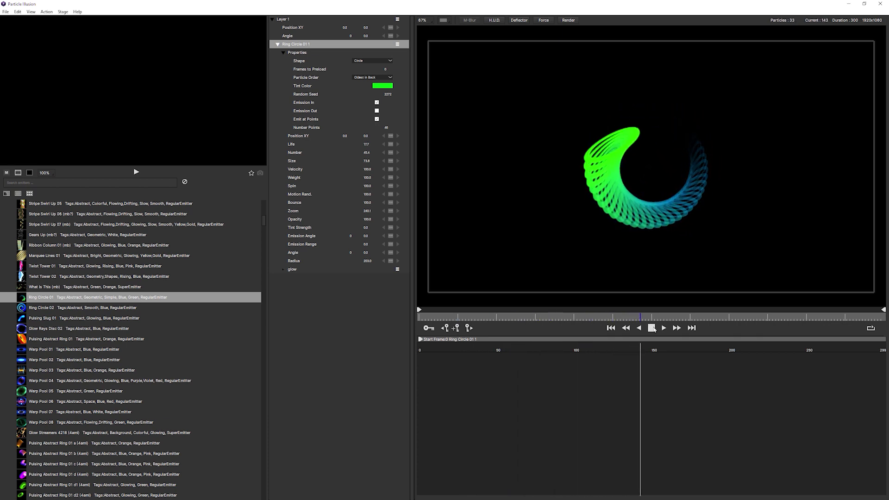
Try Ring Circle 01's Frames to Preload at 29 and about 106, then settle on 12
left_click(385, 69)
type("29")
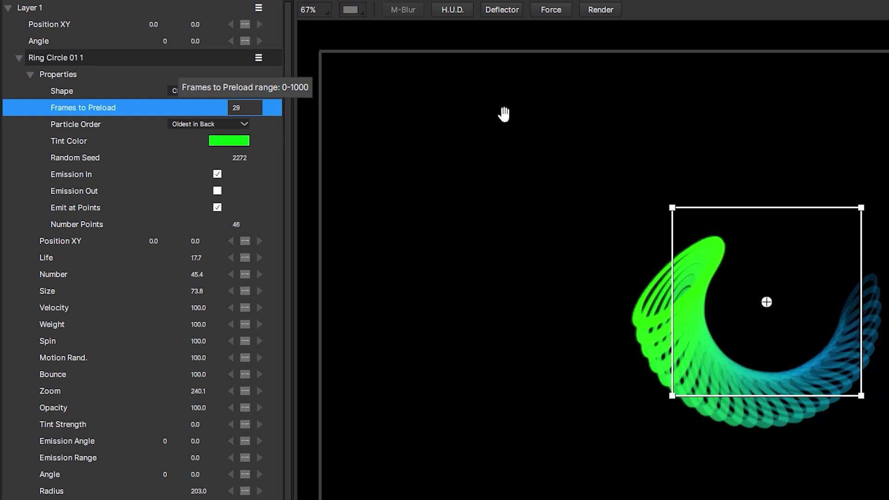
left_click_drag(503, 114, 887, 102)
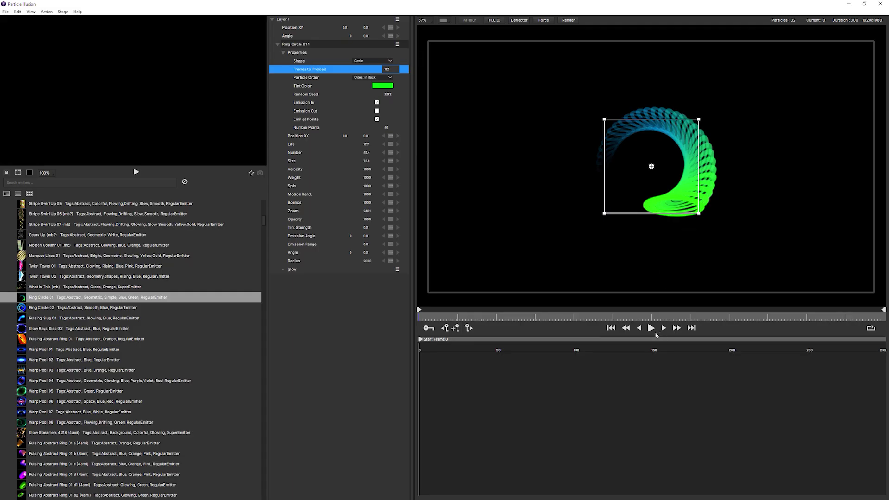
left_click(652, 328)
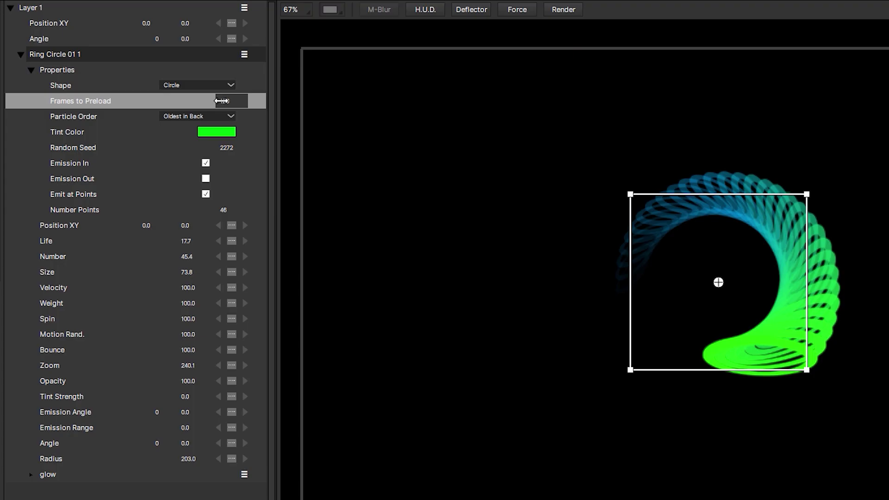
left_click_drag(367, 72, 362, 73)
left_click_drag(232, 101, 311, 91)
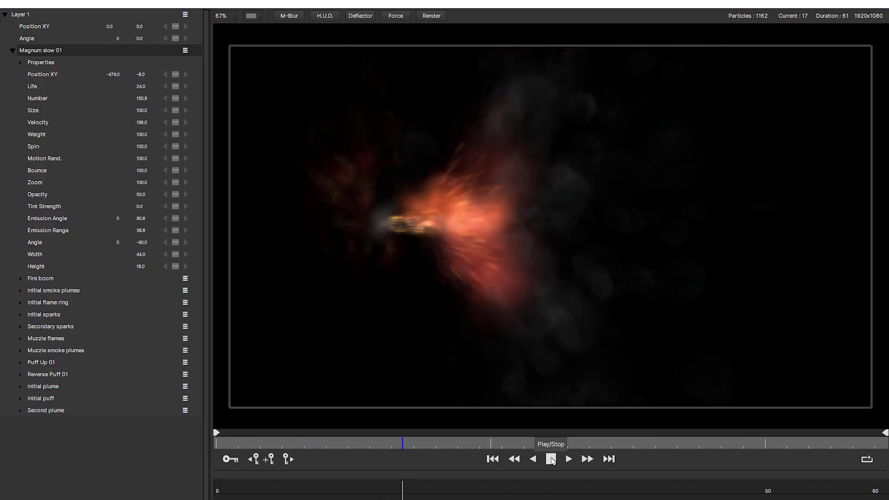
Disable the Second plume, Initial puff and Initial plume particle types
left_click(550, 460)
right_click(103, 409)
left_click(185, 440)
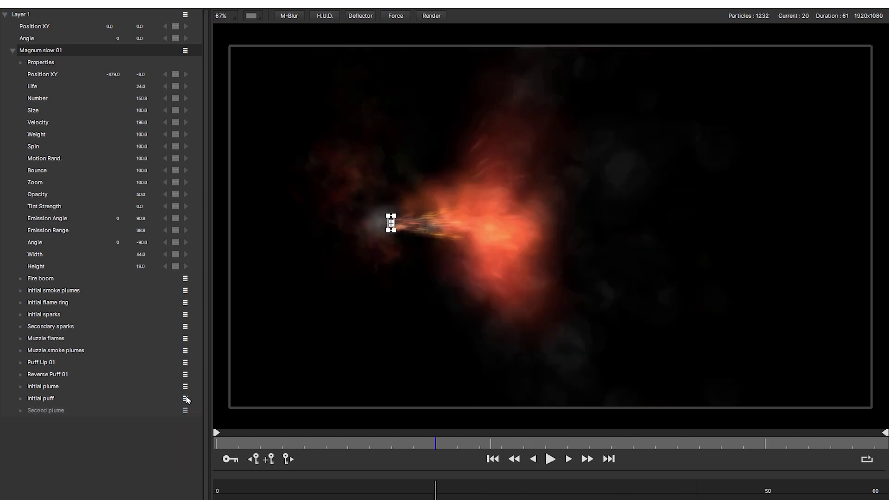
right_click(106, 397)
left_click(233, 319)
right_click(134, 265)
left_click(234, 304)
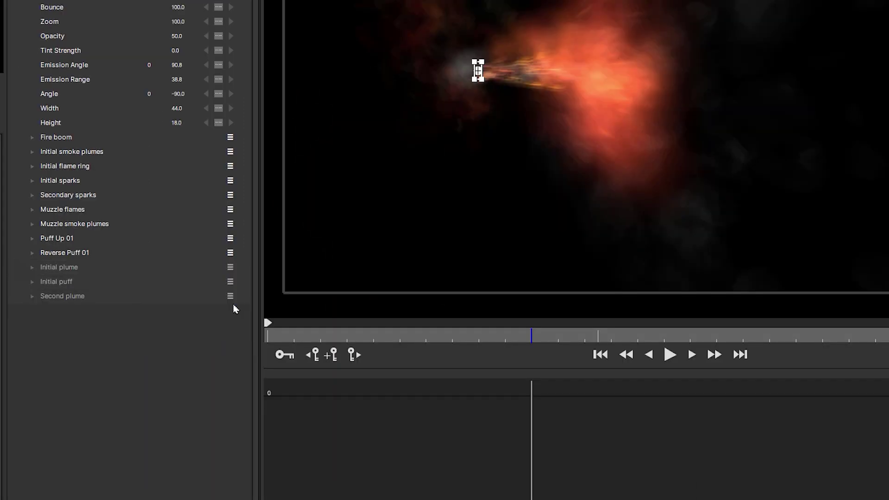
Disable Reverse Puff 01, Puff Up 01, Muzzle smoke plumes and Muzzle flames
left_click(235, 252)
left_click(234, 290)
left_click(230, 238)
left_click(231, 277)
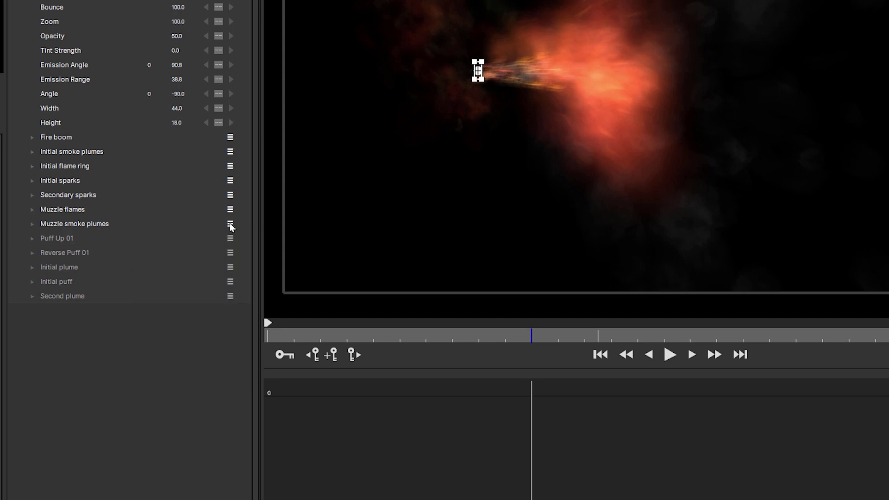
left_click(230, 223)
left_click(230, 261)
left_click(230, 210)
left_click(229, 246)
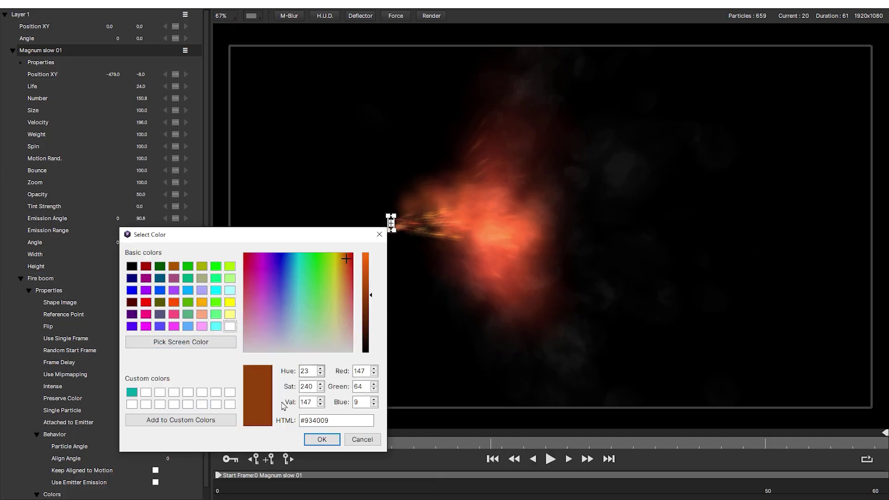
Make the particles teal with hue 190 and re-enable Puff Up 01
type("190")
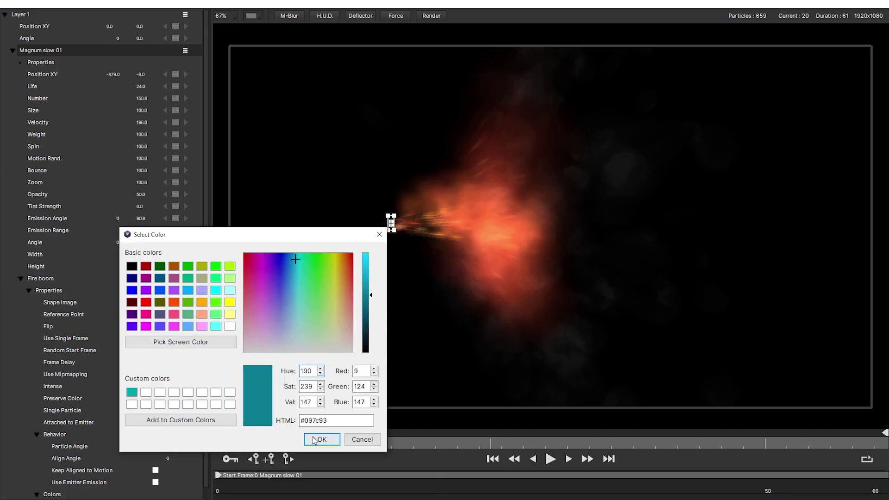
left_click(321, 440)
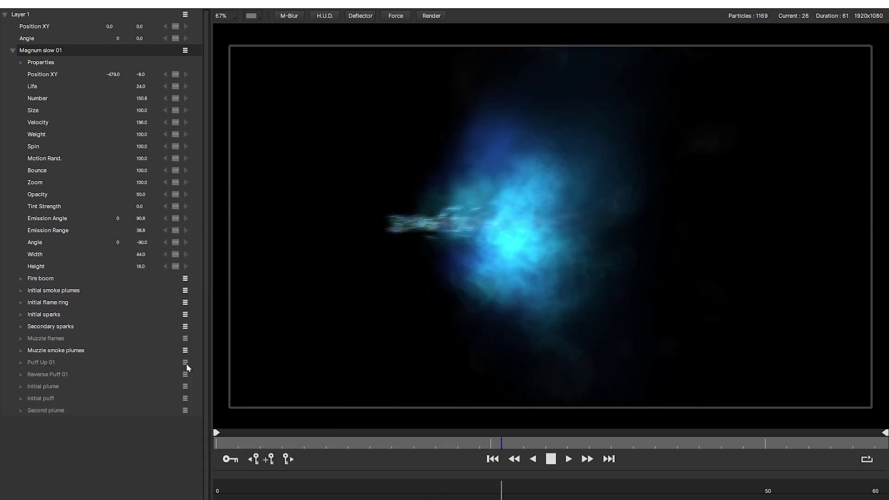
left_click(186, 363)
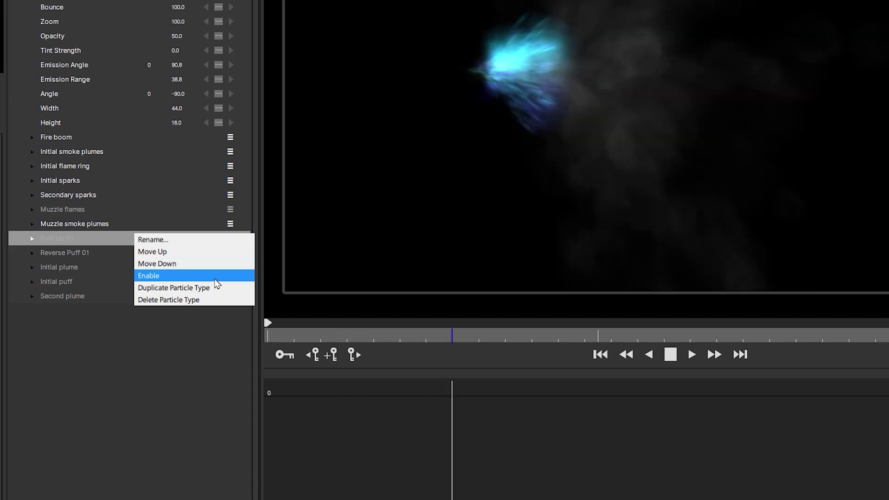
left_click(217, 284)
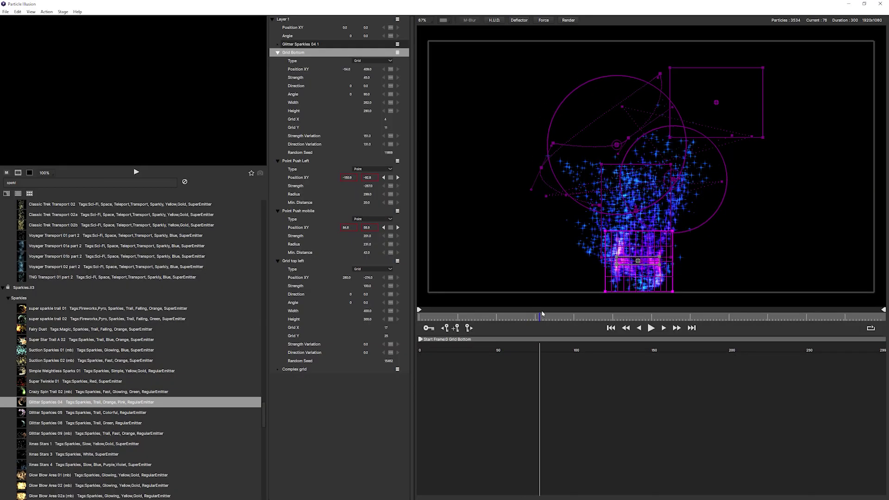
Disable the Complex grid and Grid top left forces
left_click_drag(542, 314, 638, 303)
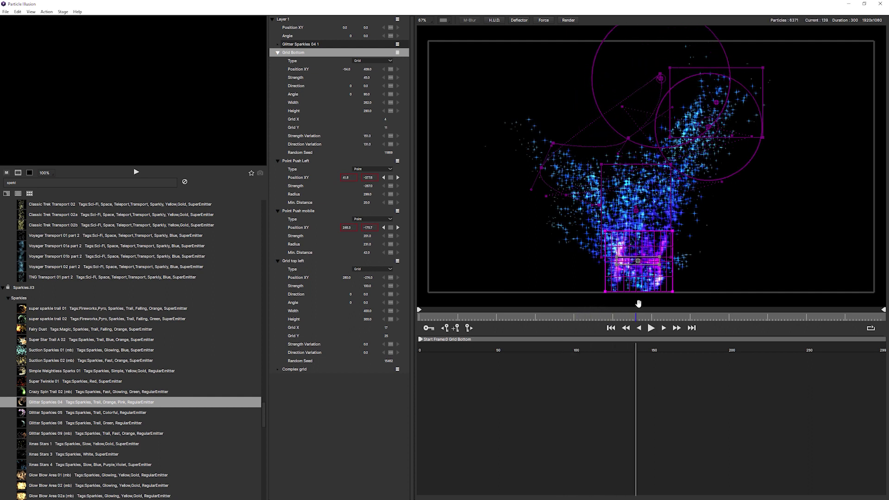
left_click(398, 370)
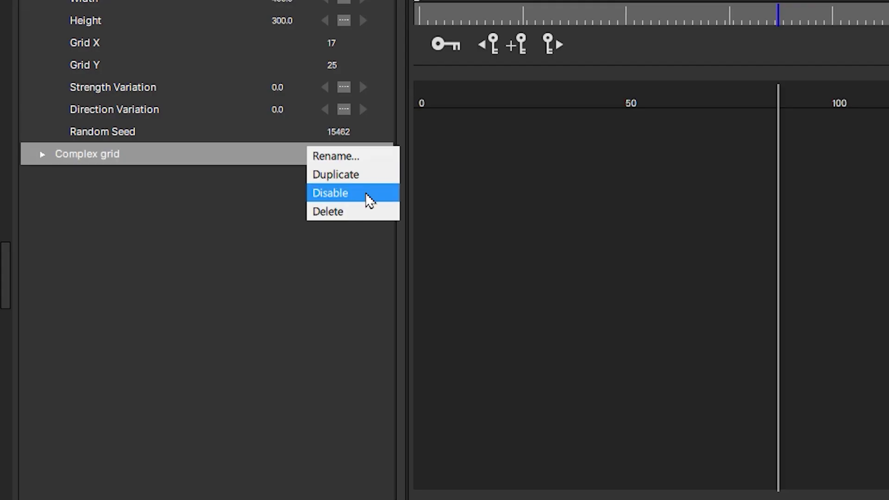
left_click(367, 193)
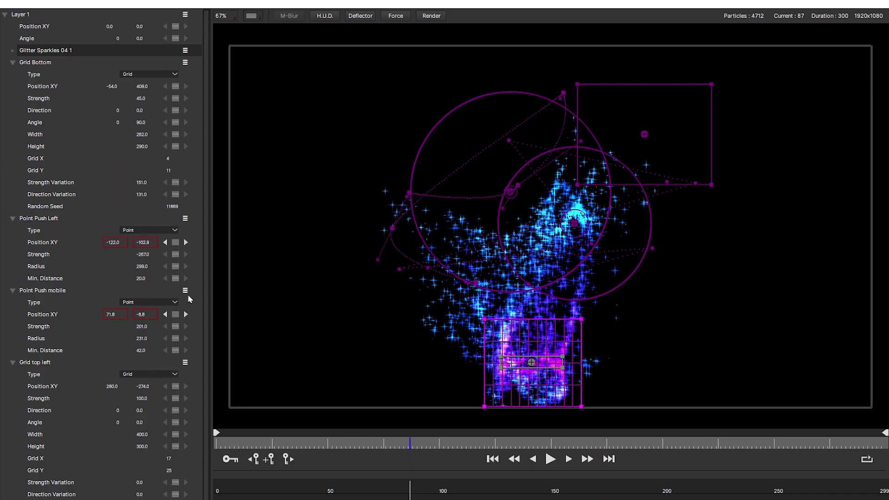
left_click(185, 362)
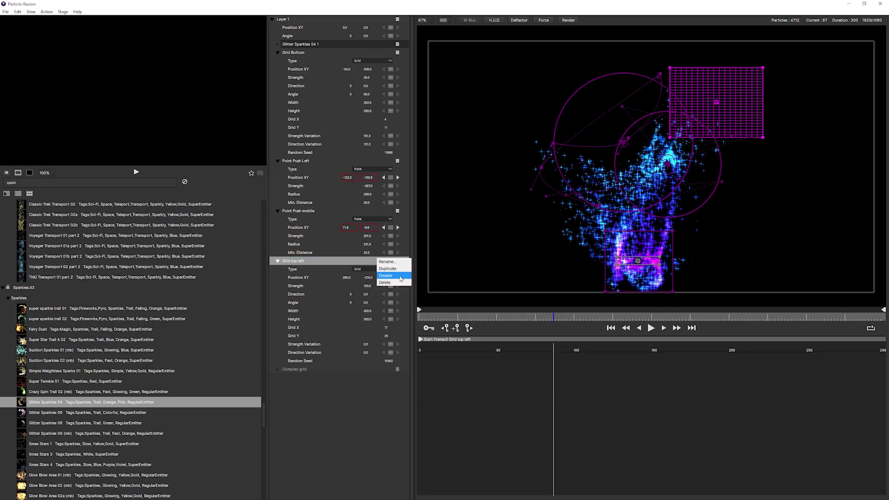
left_click(402, 279)
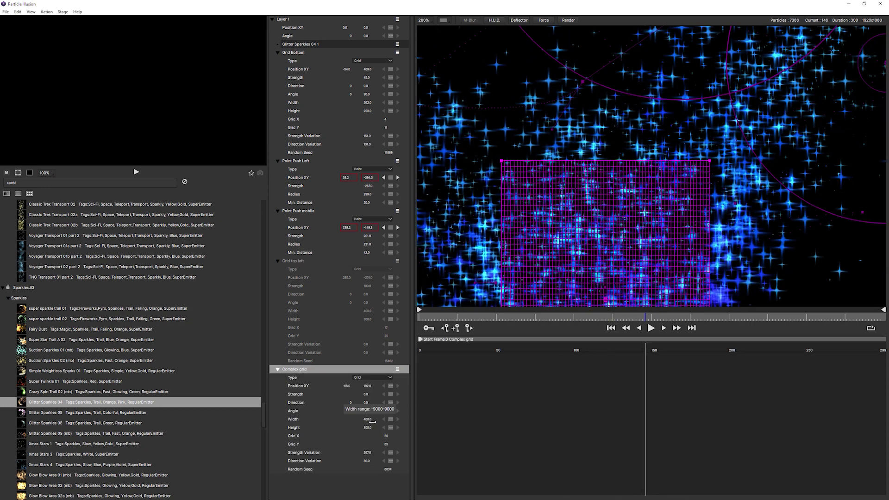
Lower Complex grid's Grid X to 47 and Grid Y to 29
left_click_drag(388, 443, 356, 445)
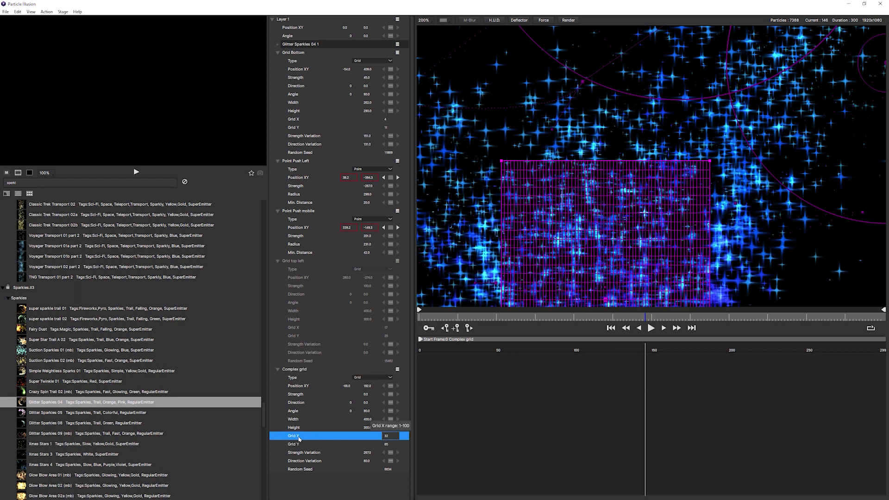
left_click(306, 445)
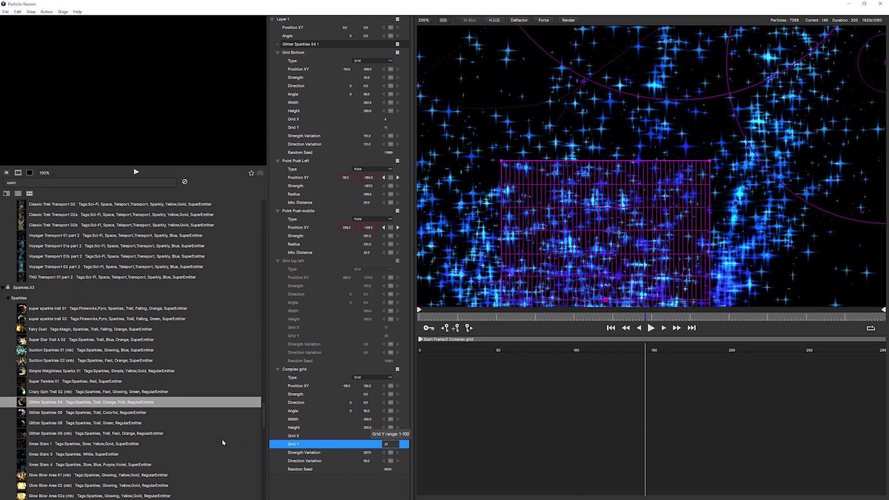
left_click(406, 445)
left_click_drag(165, 442, 75, 447)
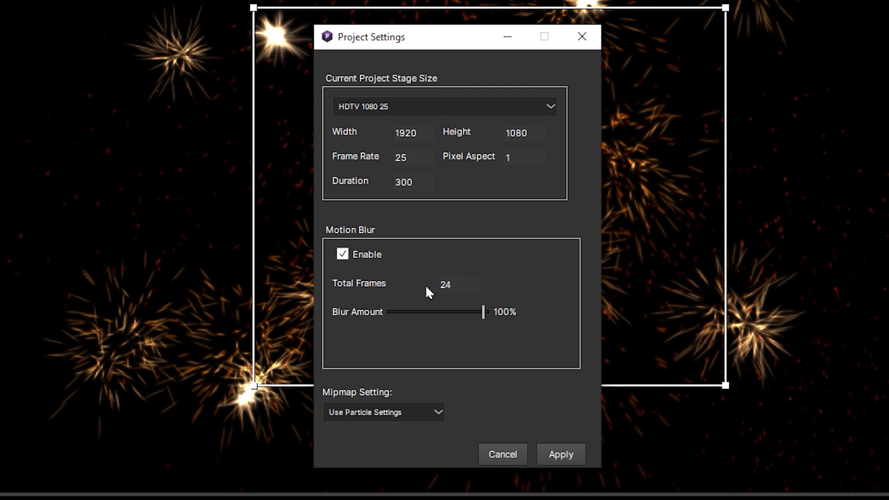
Uncheck Motion Blur Enable, disable Second plume and Initial puff, and play from frame 106
left_click(344, 256)
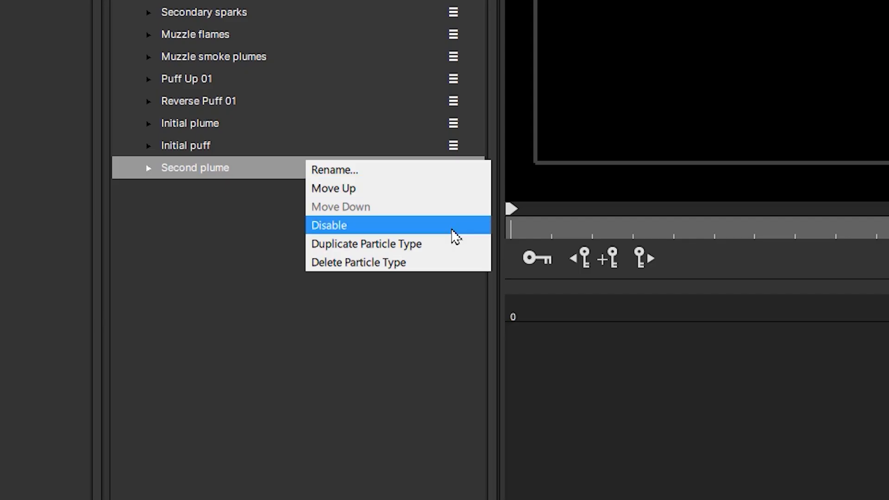
left_click(453, 226)
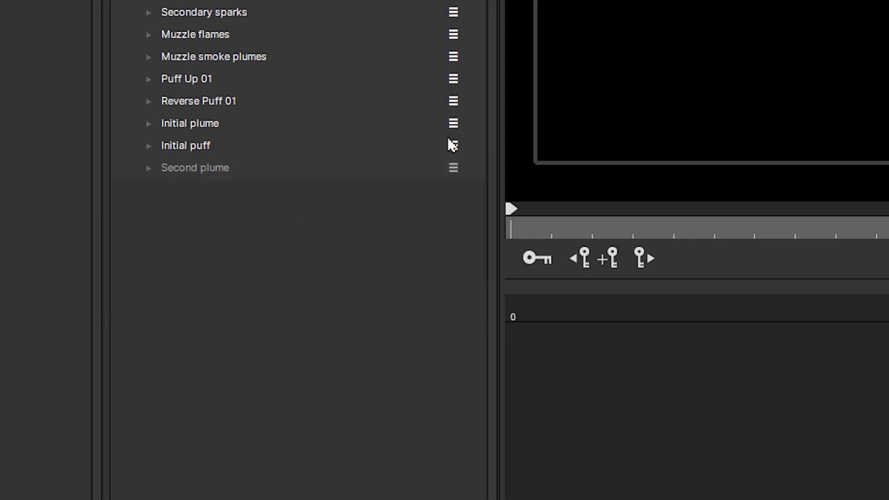
left_click(454, 146)
left_click(457, 203)
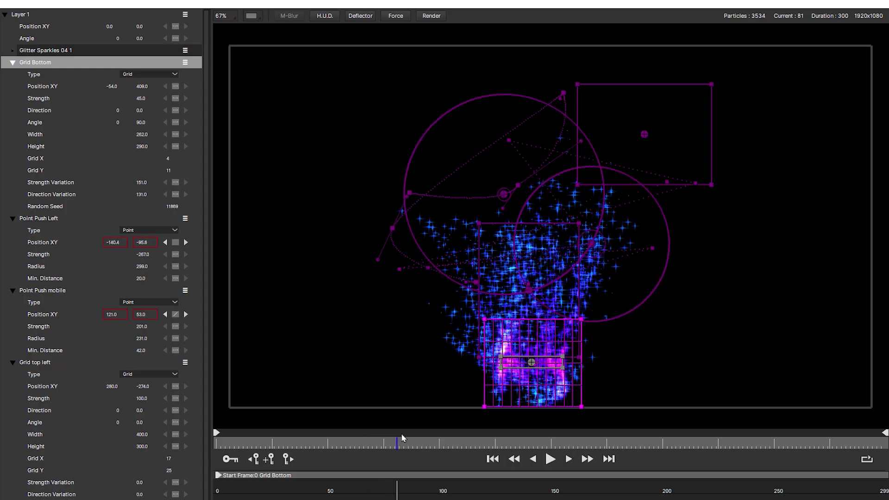
left_click_drag(402, 438, 571, 424)
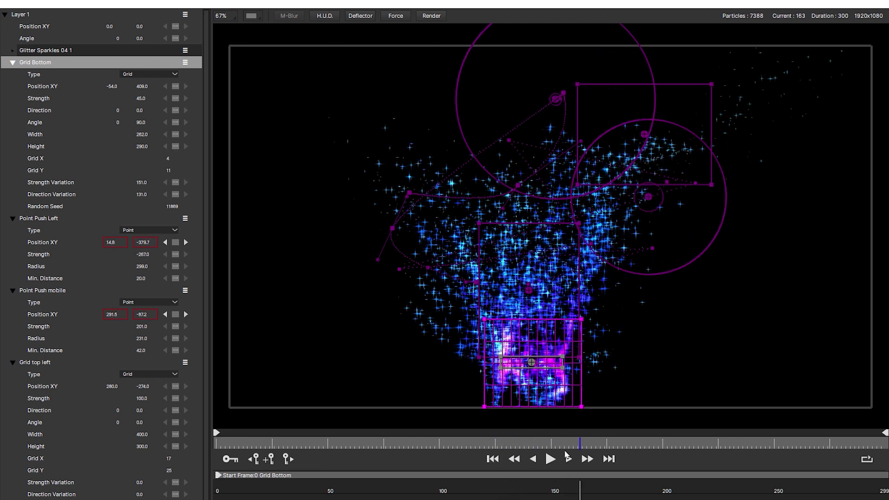
left_click(550, 459)
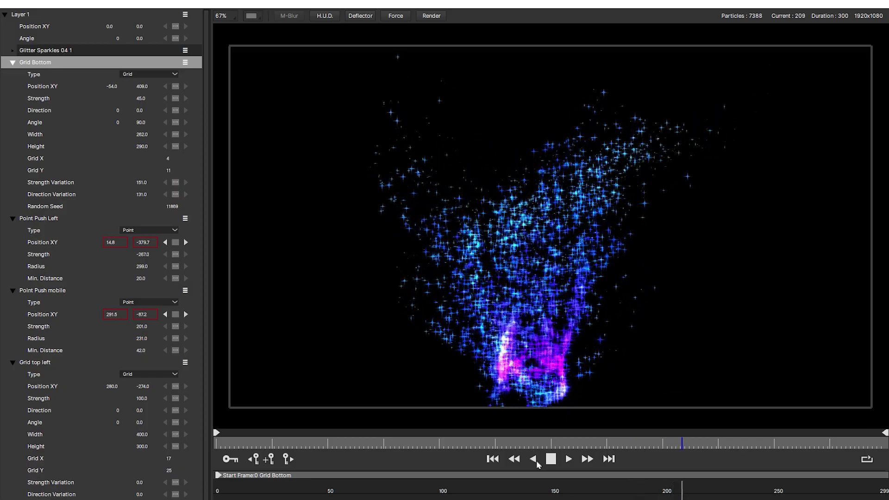